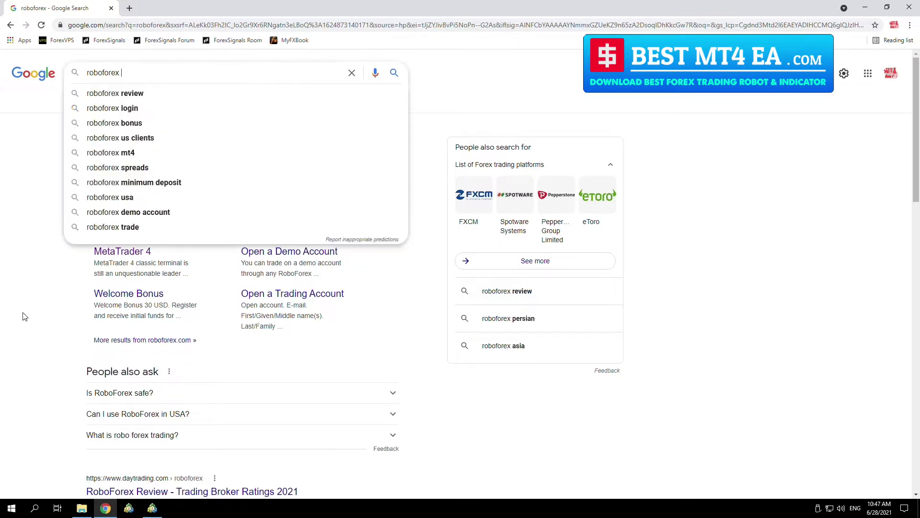
Step: Find RoboForex MT4 in Chrome, download the MetaTrader 4 installer and run setup to completion
click(137, 153)
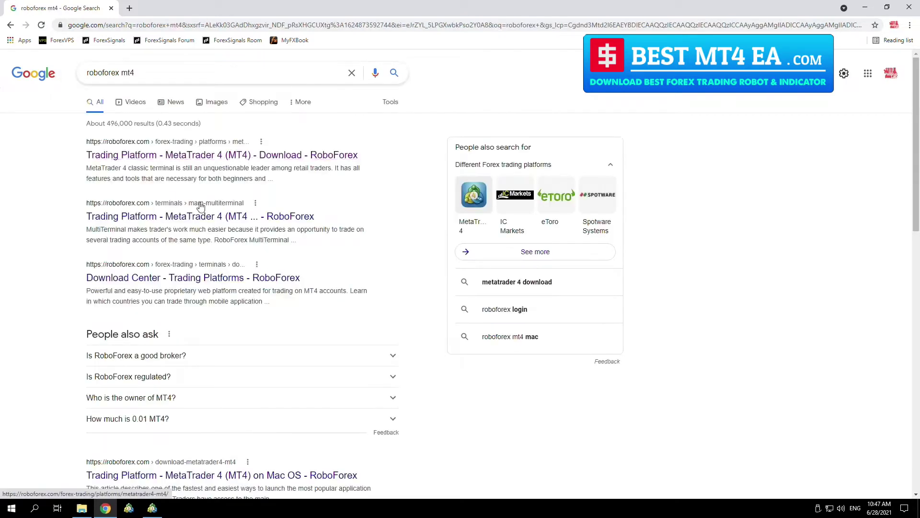
click(254, 156)
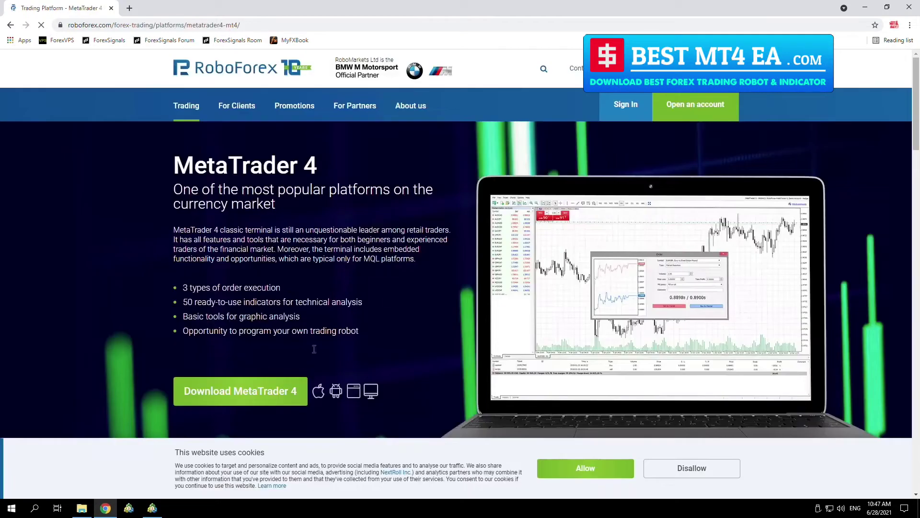
click(254, 401)
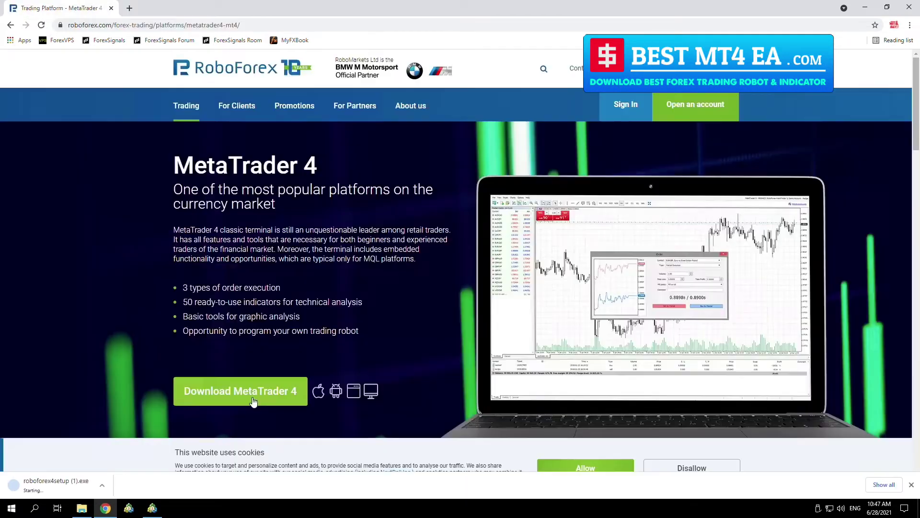
click(515, 336)
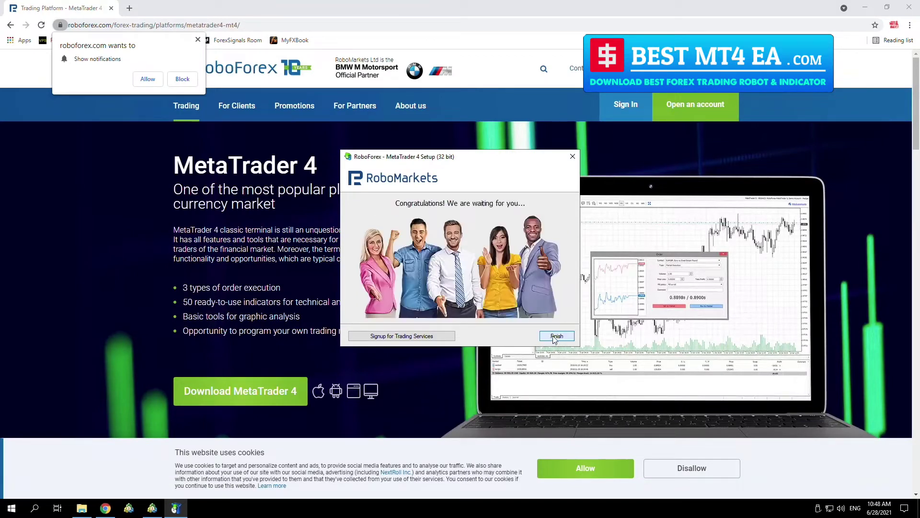
click(555, 337)
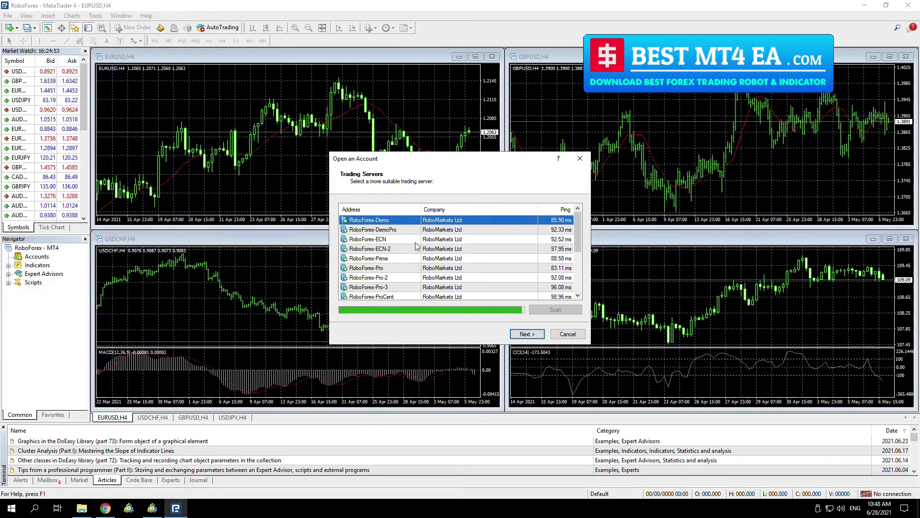
Step: Select the RoboForex-DemoPro server and sign in with the existing demo account's login and password
scroll(407, 262, down, 1)
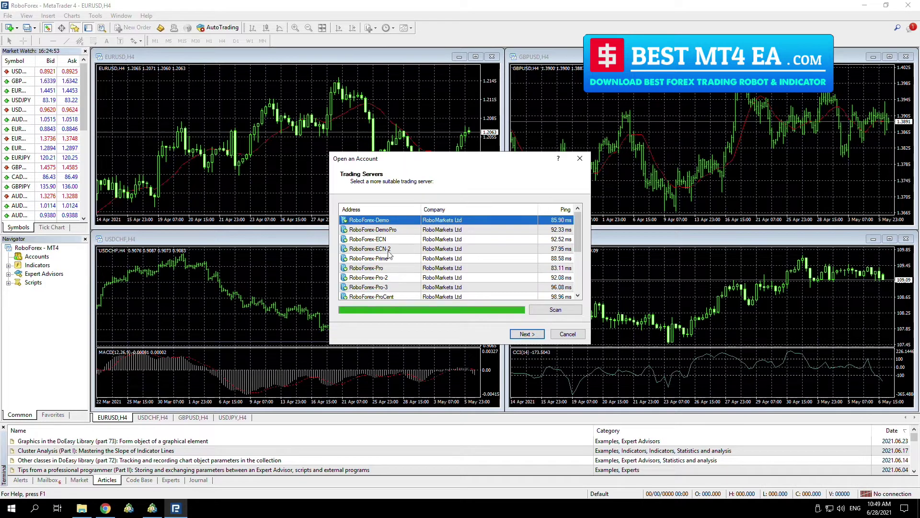
click(395, 231)
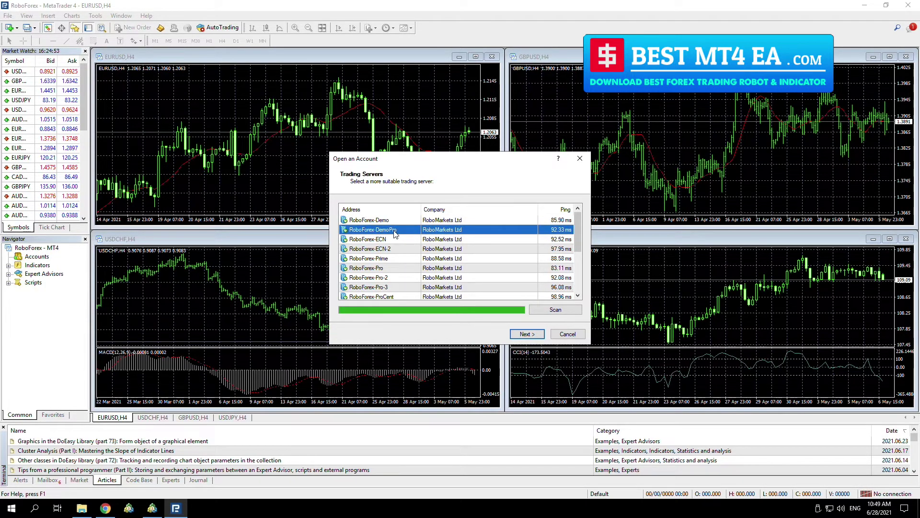
click(519, 335)
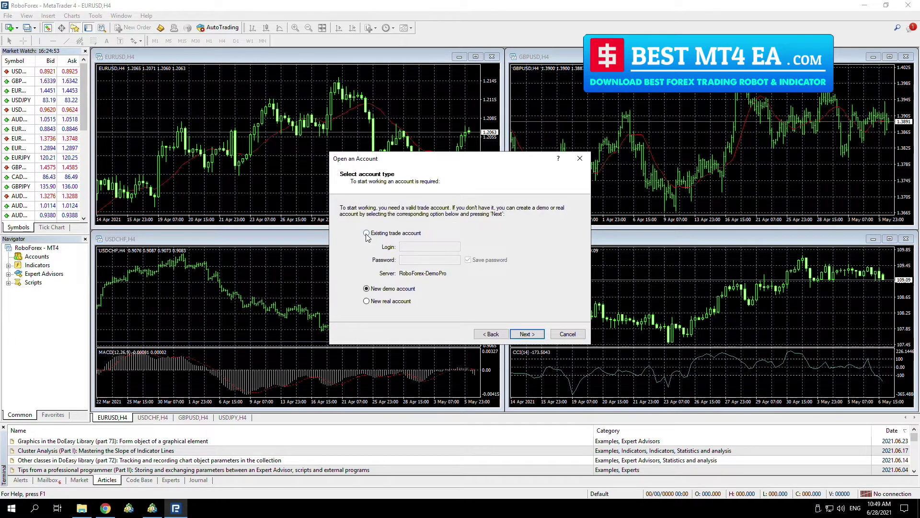
click(366, 233)
click(436, 248)
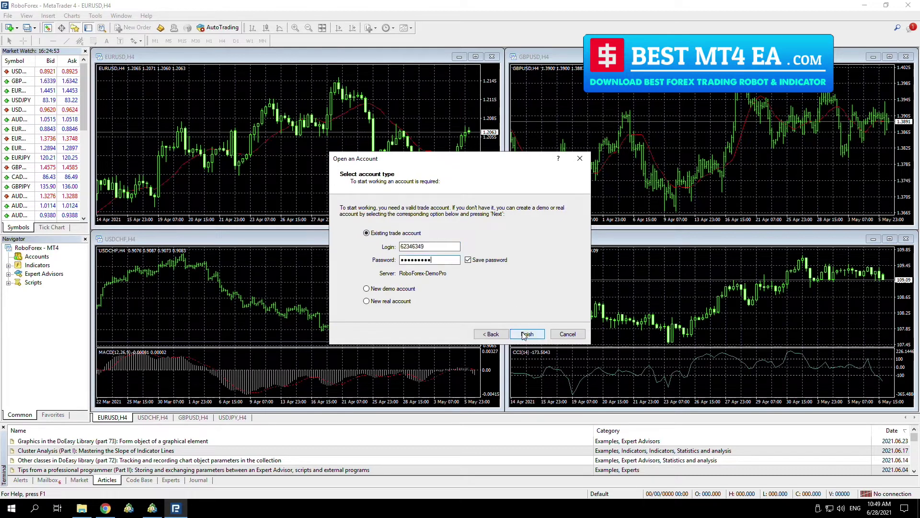
click(523, 334)
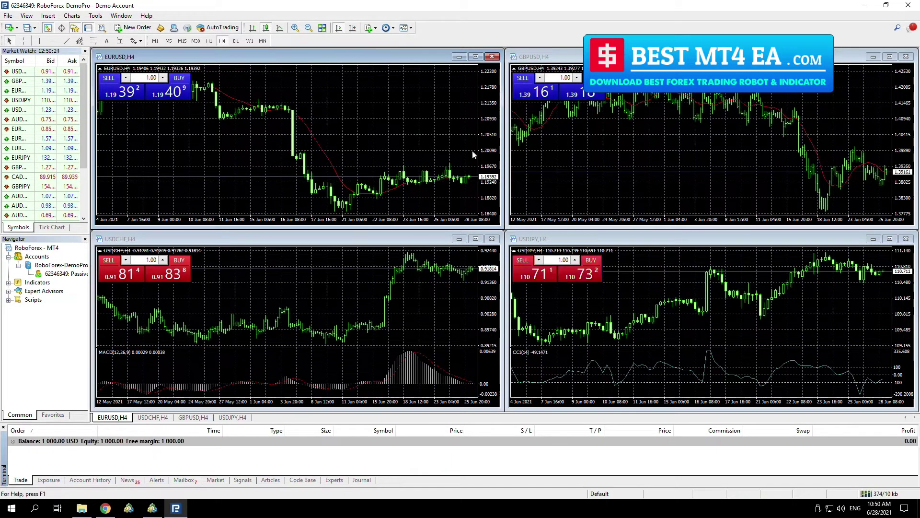
Step: Close the EURUSD and GBPUSD chart windows
click(493, 57)
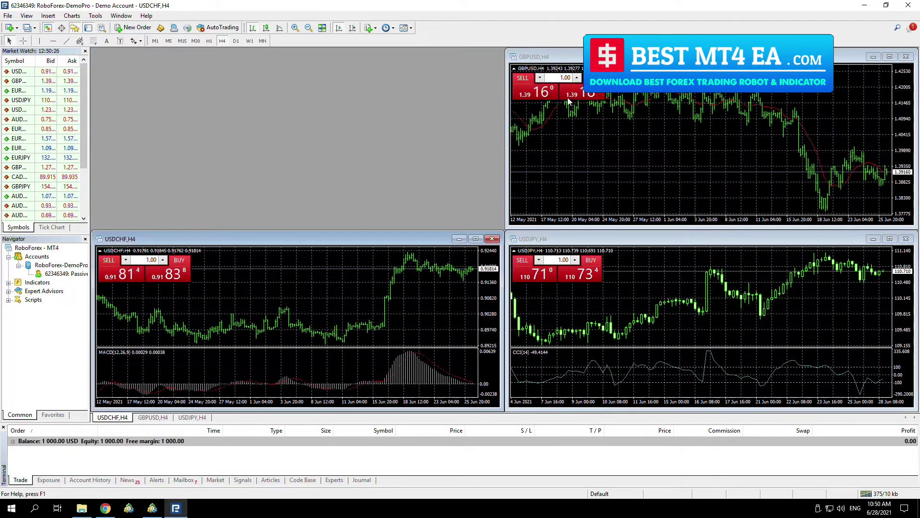
click(906, 57)
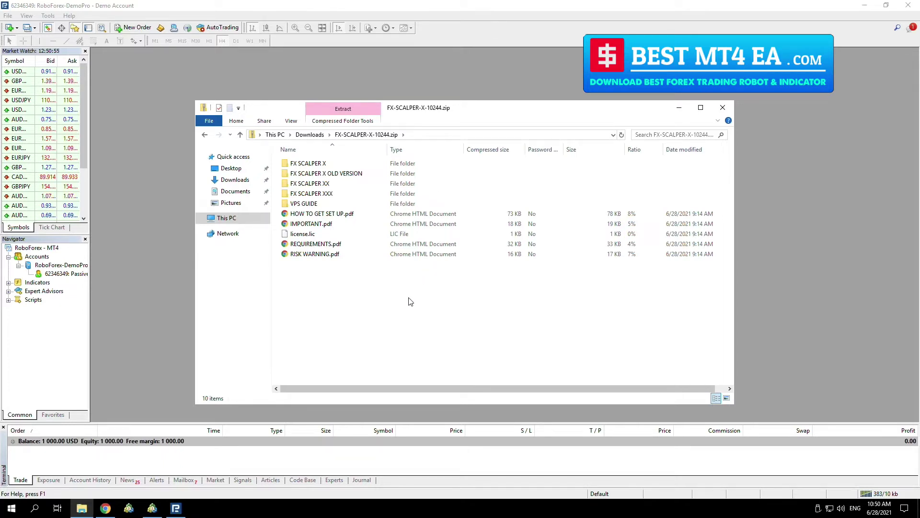
Step: Open the zip's FX SCALPER X folder, move its window right, and open MetaTrader's File menu
click(324, 165)
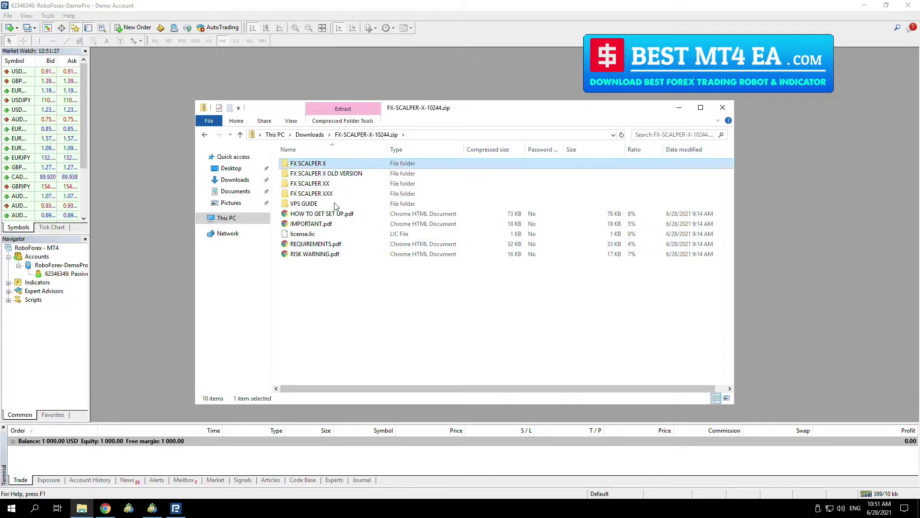
double_click(322, 163)
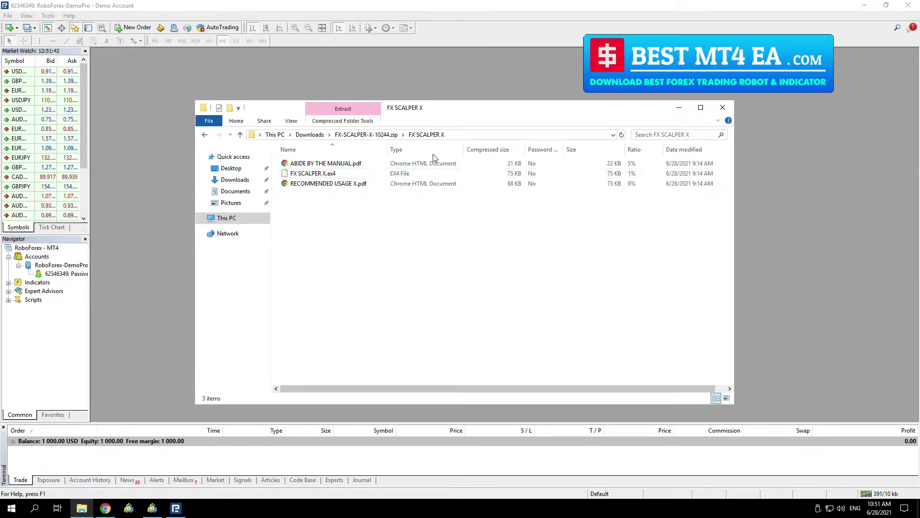
drag(507, 110, 628, 115)
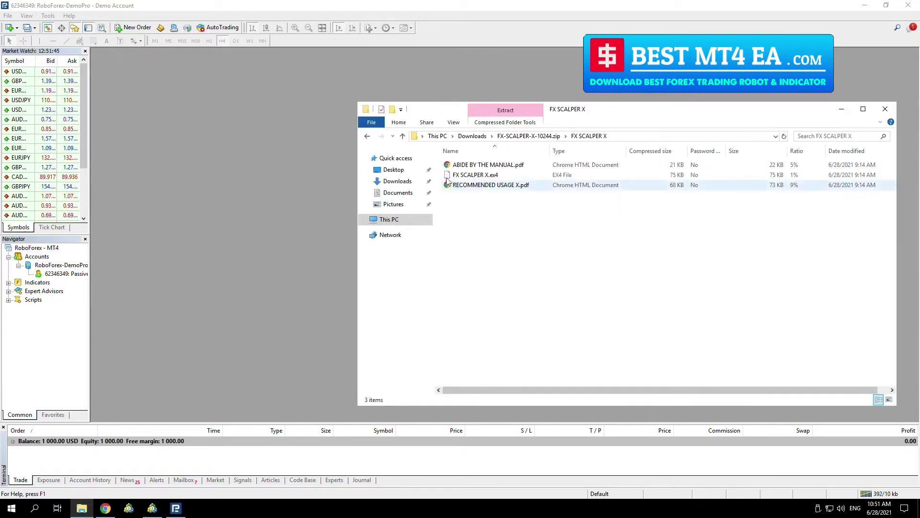
click(8, 16)
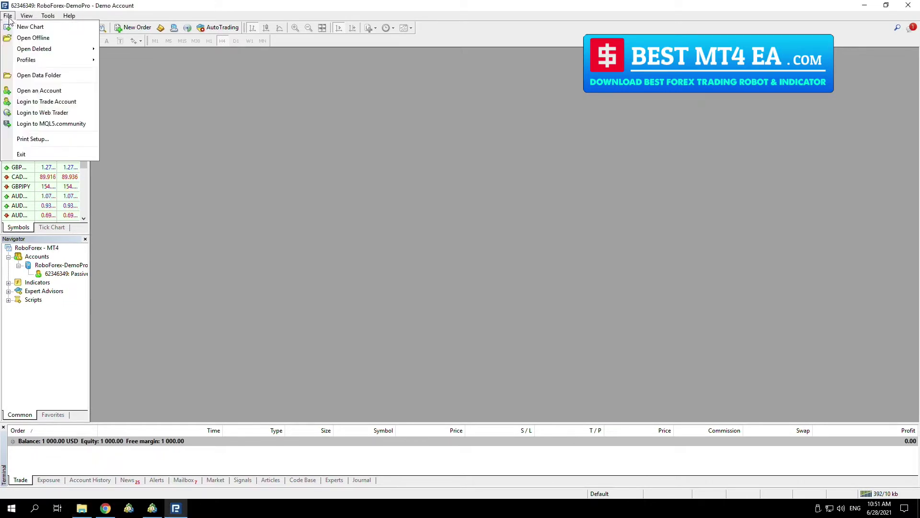
Step: Open the terminal's data folder and navigate into MQL4\Experts
click(47, 77)
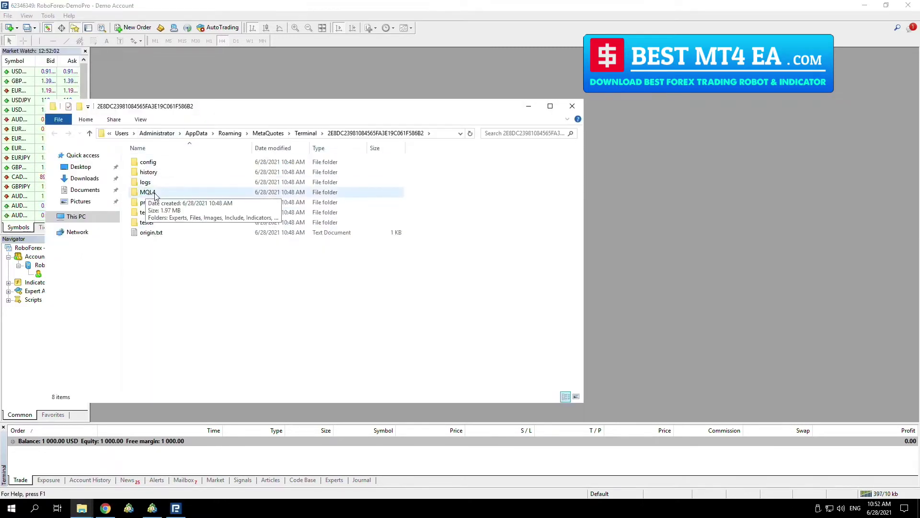
double_click(156, 194)
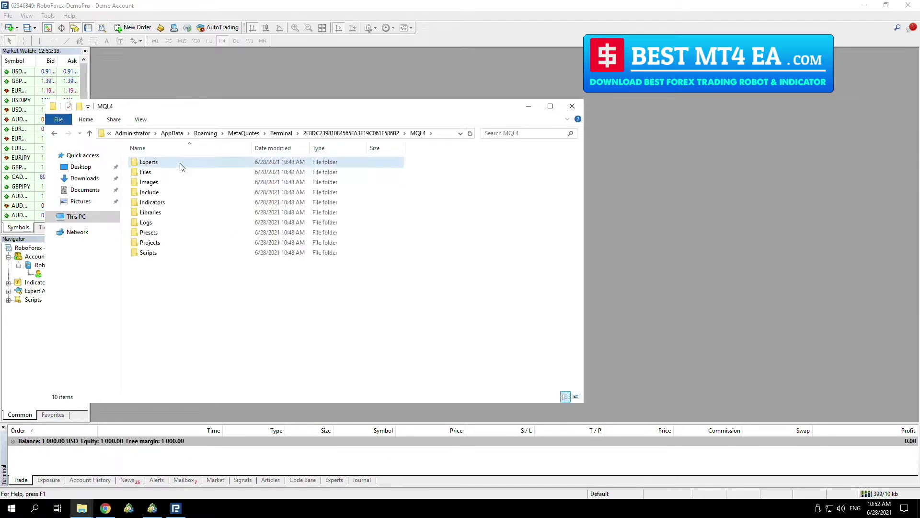
double_click(181, 164)
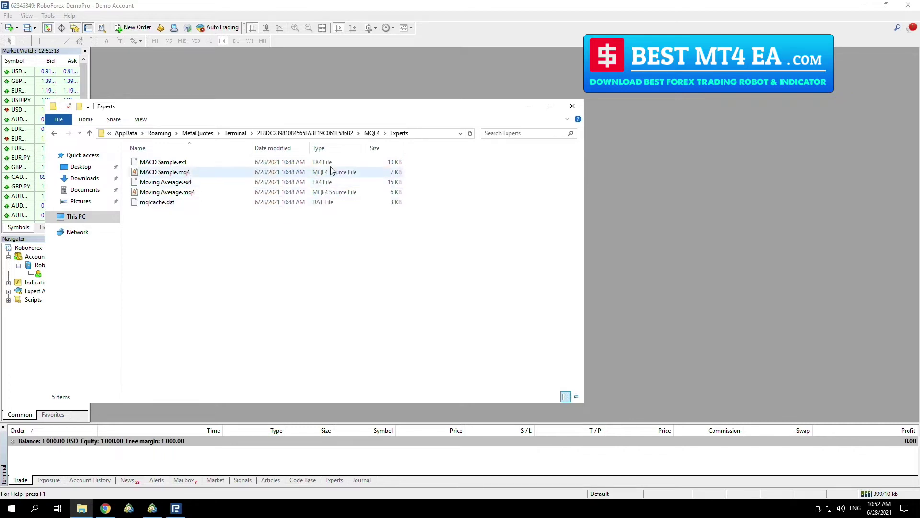
Step: Copy FX SCALPER X.ex4 from the zip into the Experts folder, then go up to MQL4
mouse_move(81, 508)
click(51, 468)
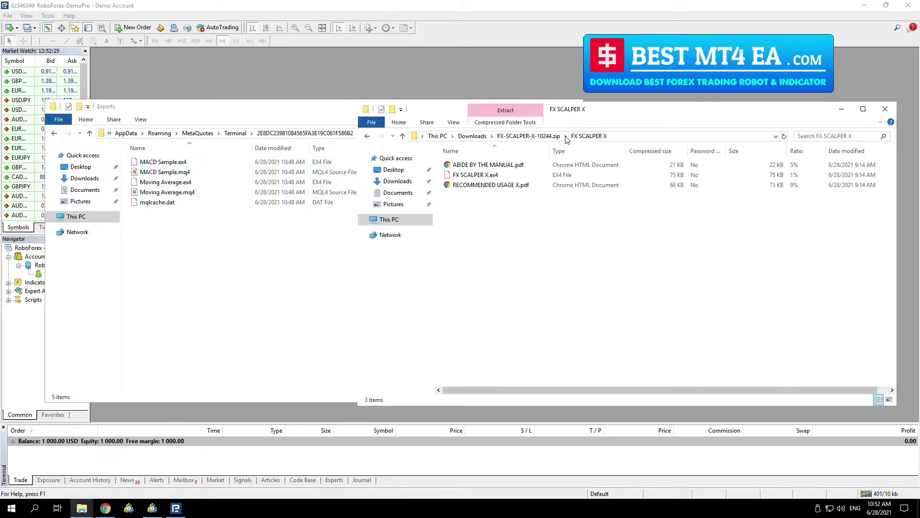
right_click(490, 176)
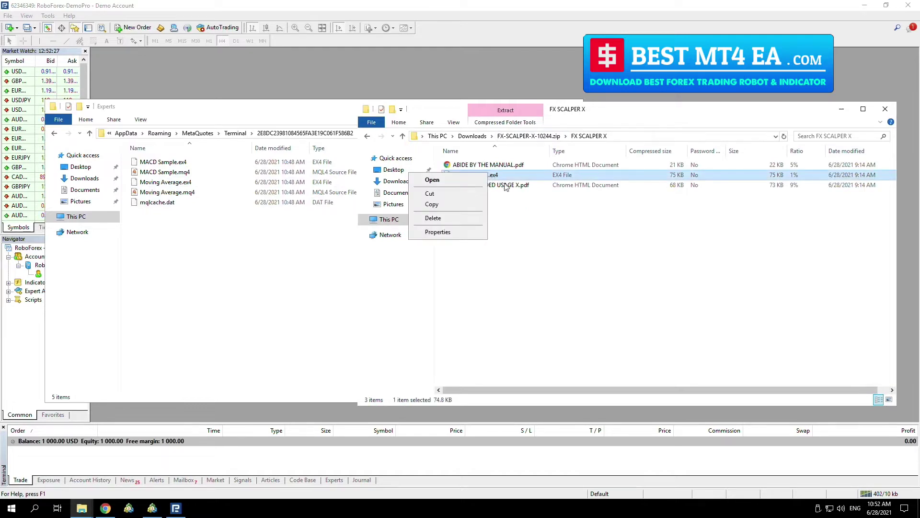
click(454, 208)
click(209, 278)
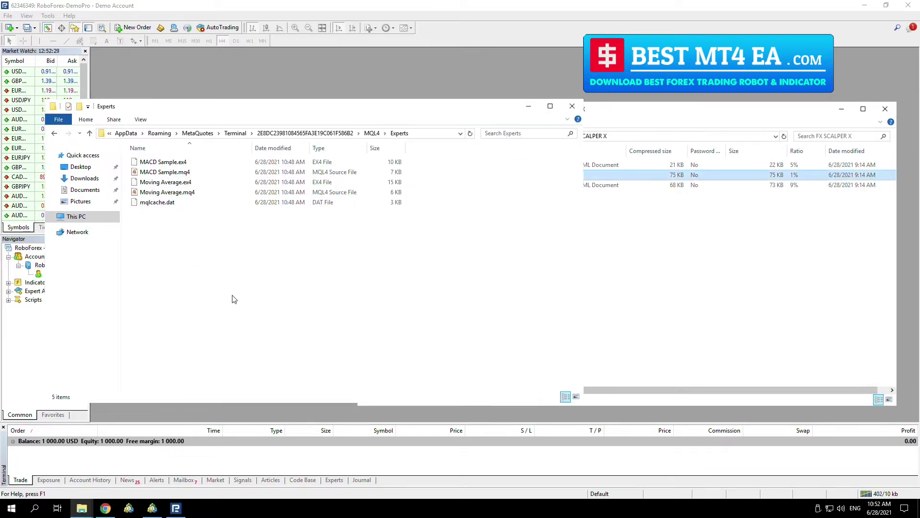
right_click(208, 276)
click(118, 341)
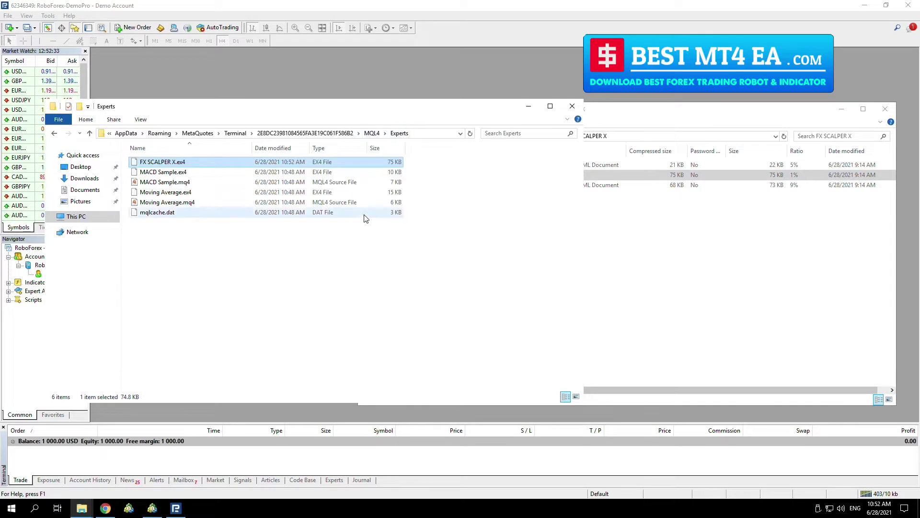
key(BackSpace)
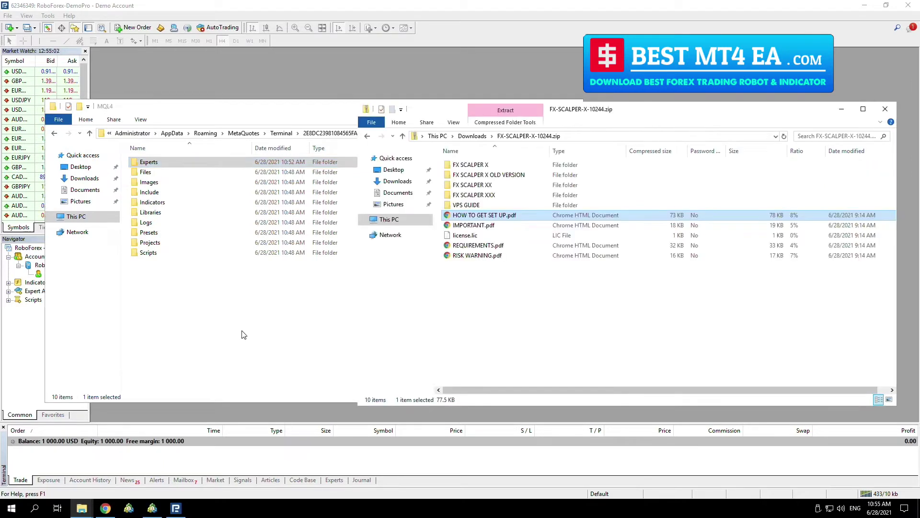
Step: Copy license.lic from the zip into the empty MQL4\Files folder
double_click(149, 173)
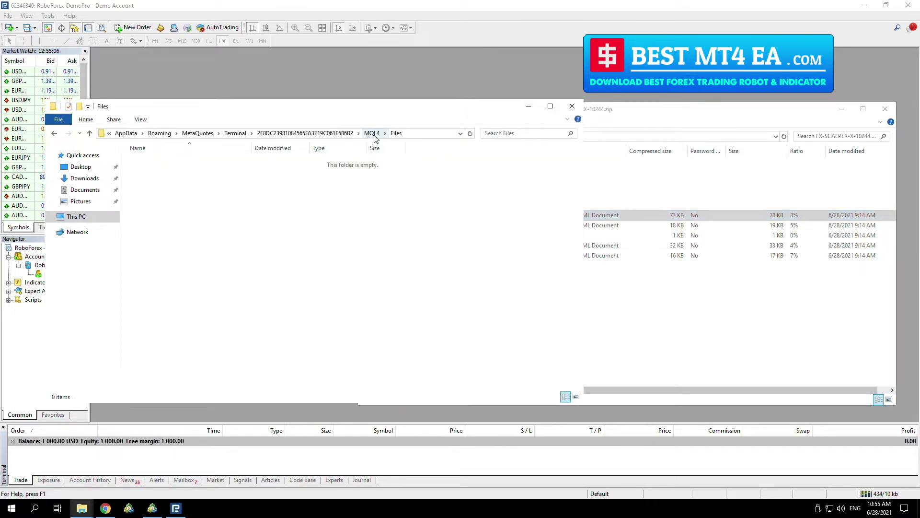
click(648, 118)
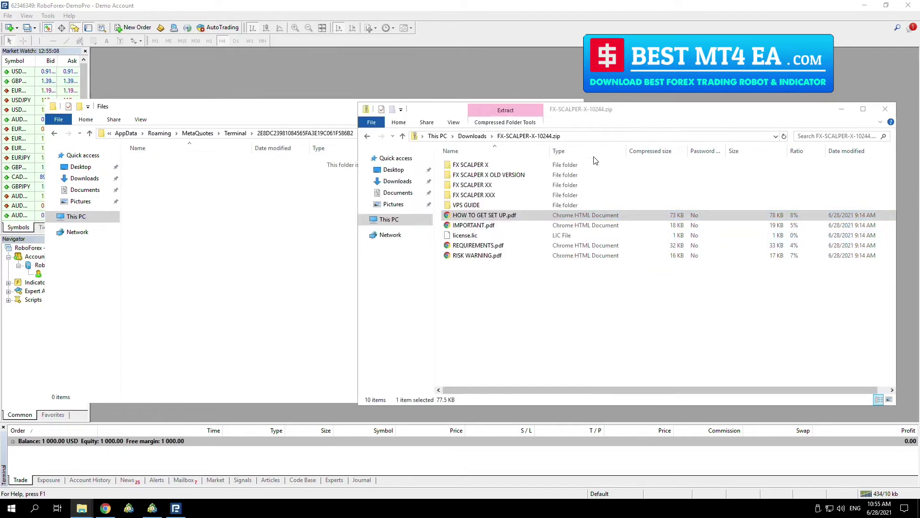
click(465, 235)
click(174, 200)
right_click(175, 200)
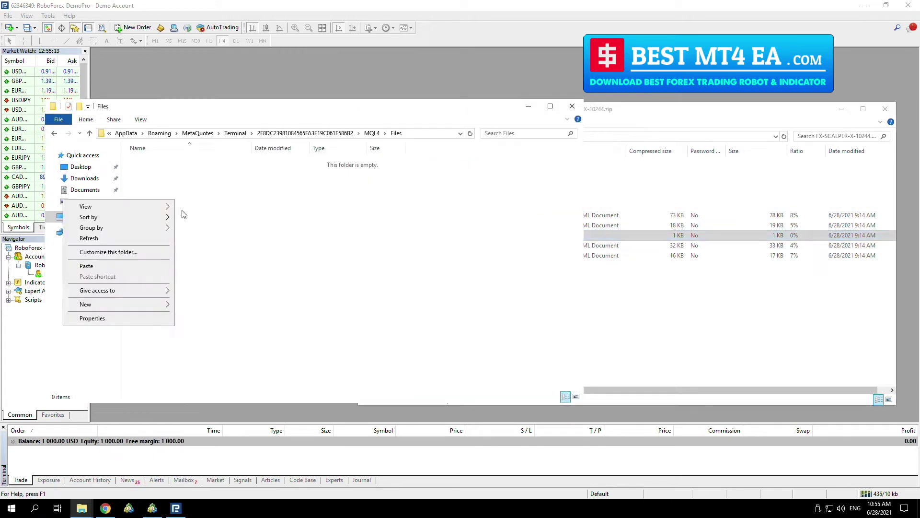
click(101, 265)
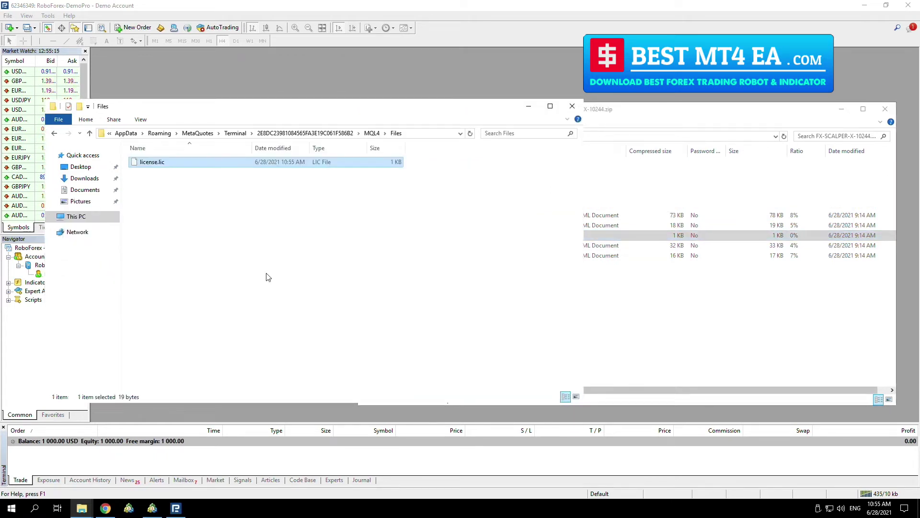
Step: Return to MQL4, check the Experts folder contents, and close that Explorer window
click(372, 133)
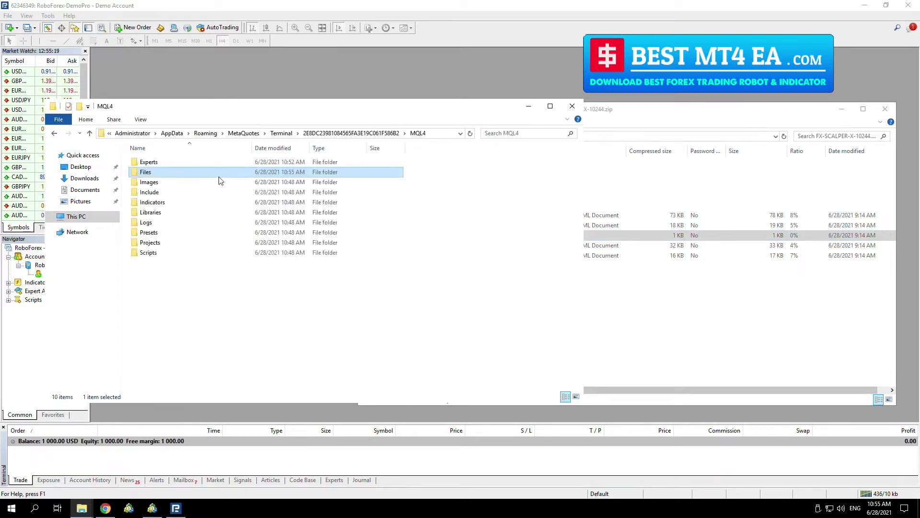
click(155, 163)
double_click(155, 163)
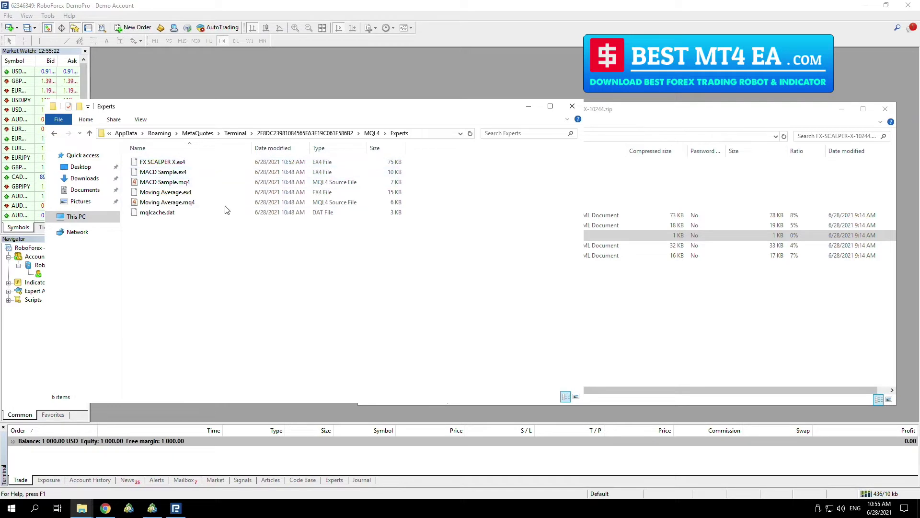
click(572, 106)
Step: Close the zip window and refresh the Navigator's Expert Advisors list to reveal FX SCALPER X
click(885, 109)
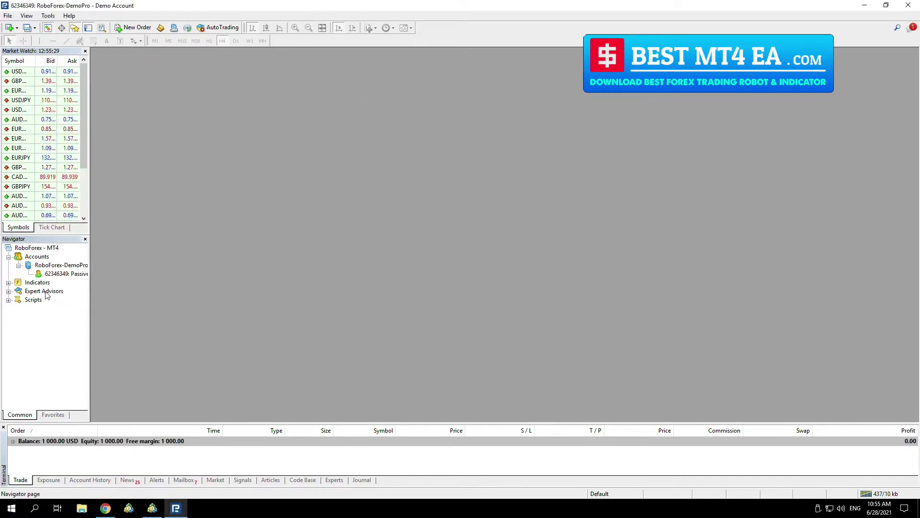
click(44, 291)
right_click(55, 292)
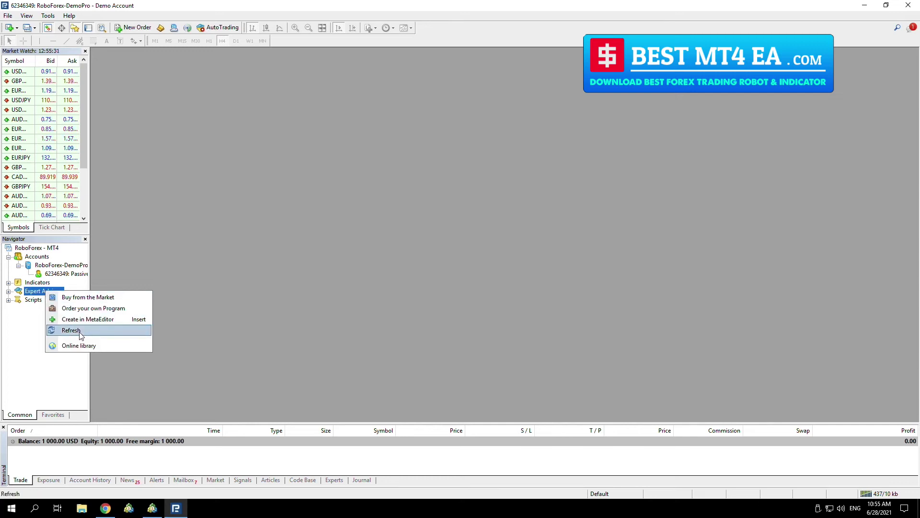
click(30, 342)
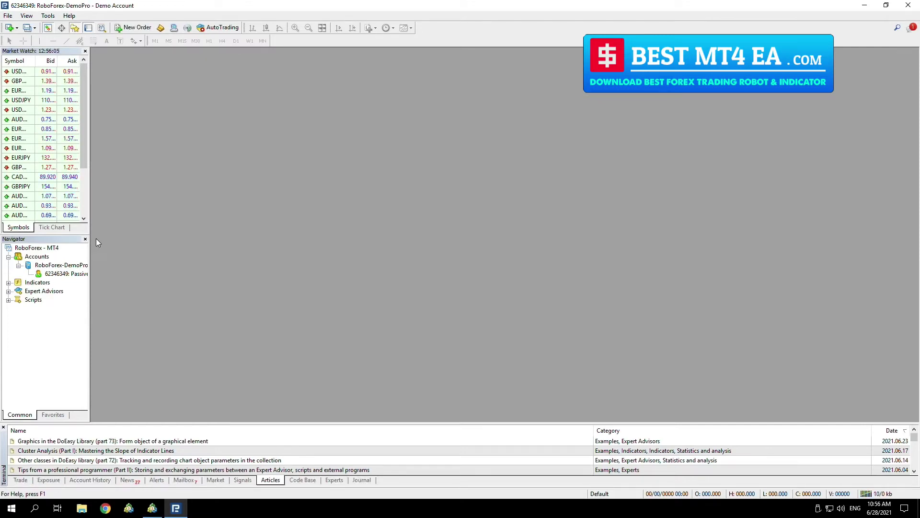
click(8, 291)
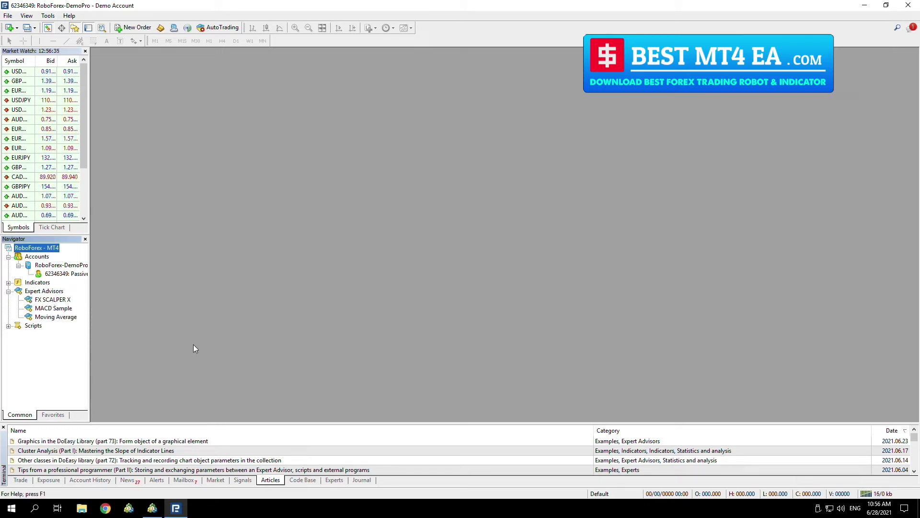
Step: Open a maximized EURUSD chart from Market Watch on the H1 timeframe
click(28, 94)
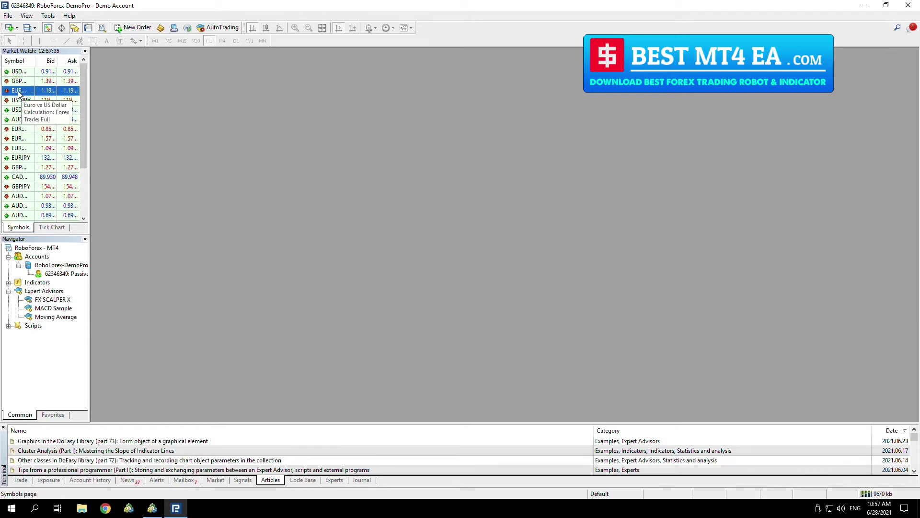
right_click(18, 94)
click(52, 108)
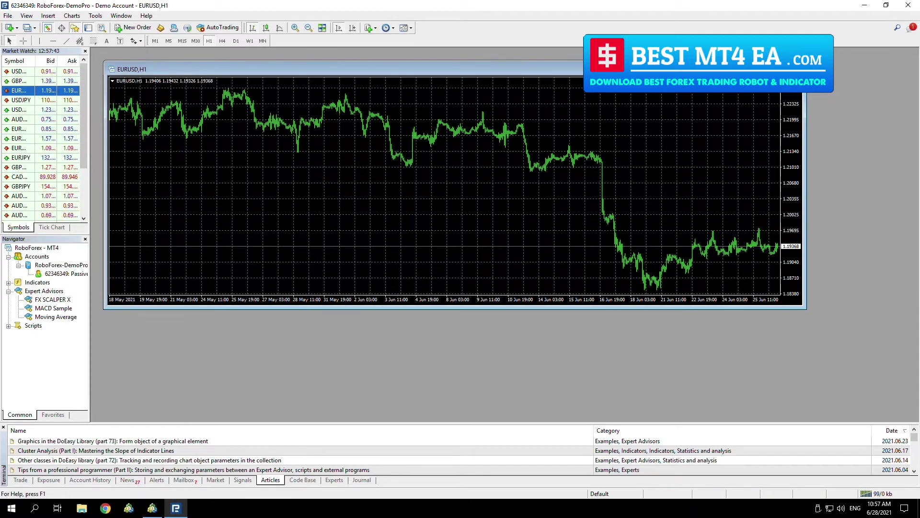
click(789, 69)
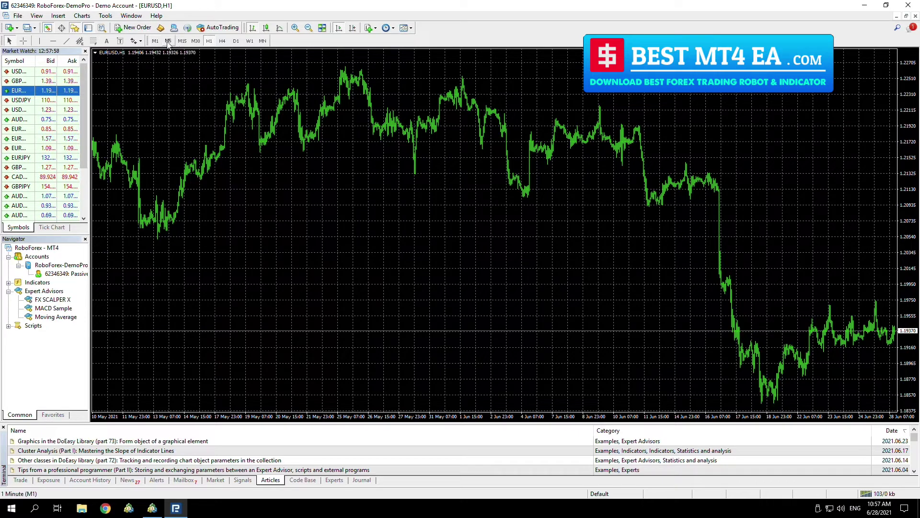
click(183, 41)
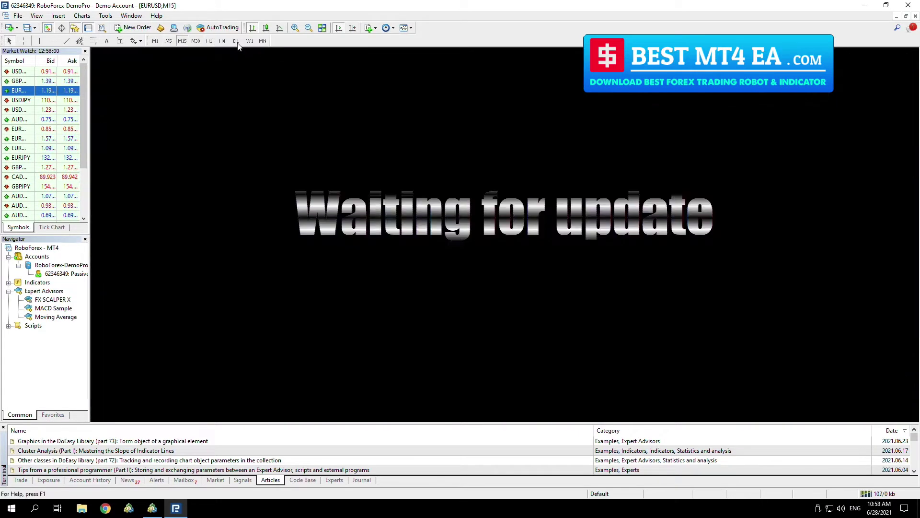
click(209, 42)
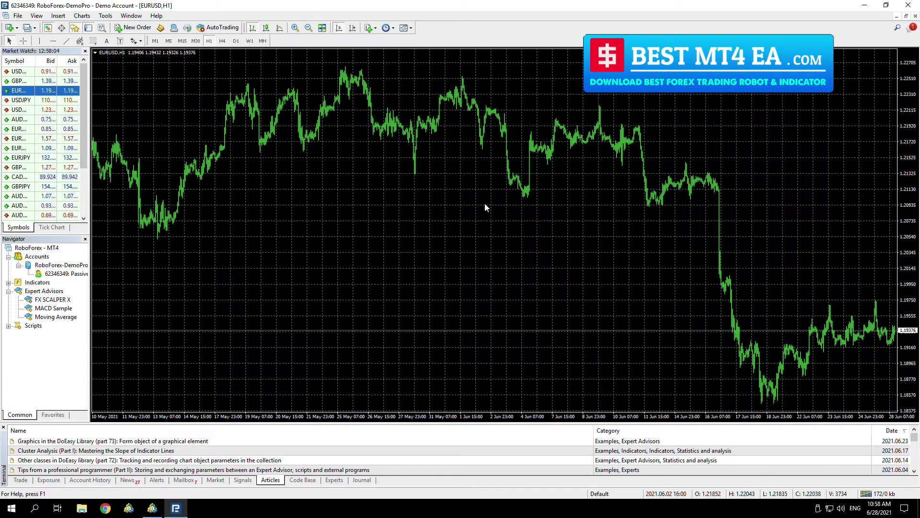
Step: Drop FX SCALPER X onto the EURUSD chart and allow live trading and DLL imports
drag(53, 299, 181, 303)
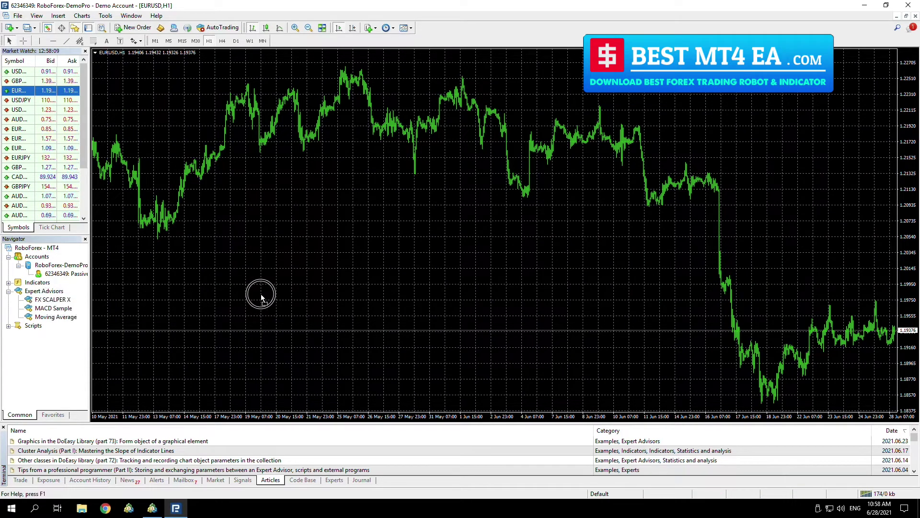
drag(261, 293, 262, 292)
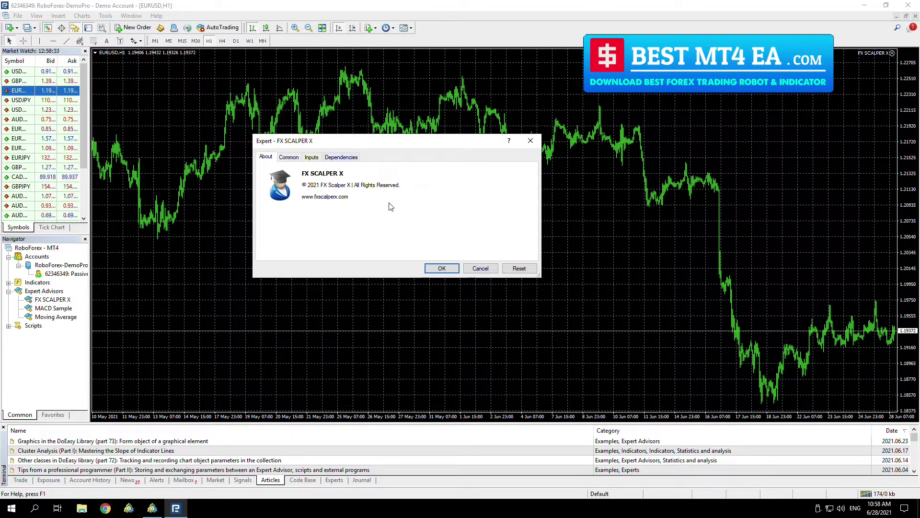
click(289, 157)
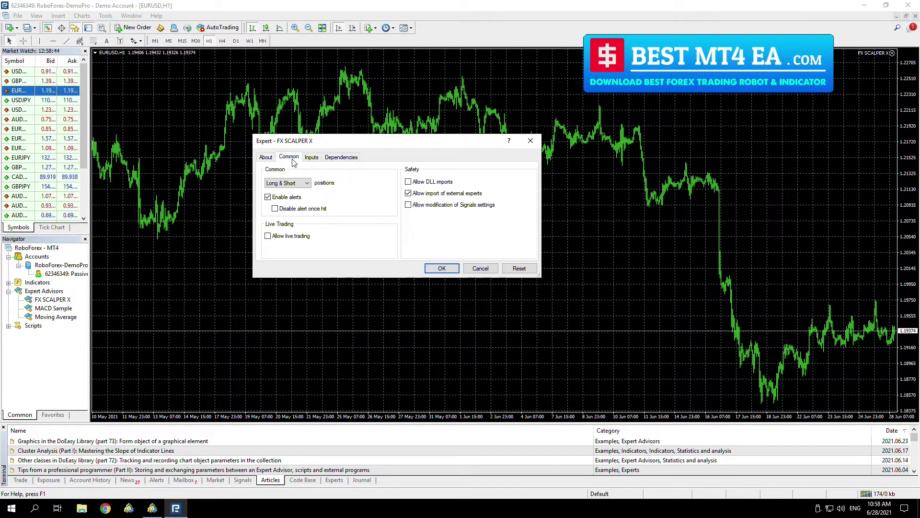
click(269, 236)
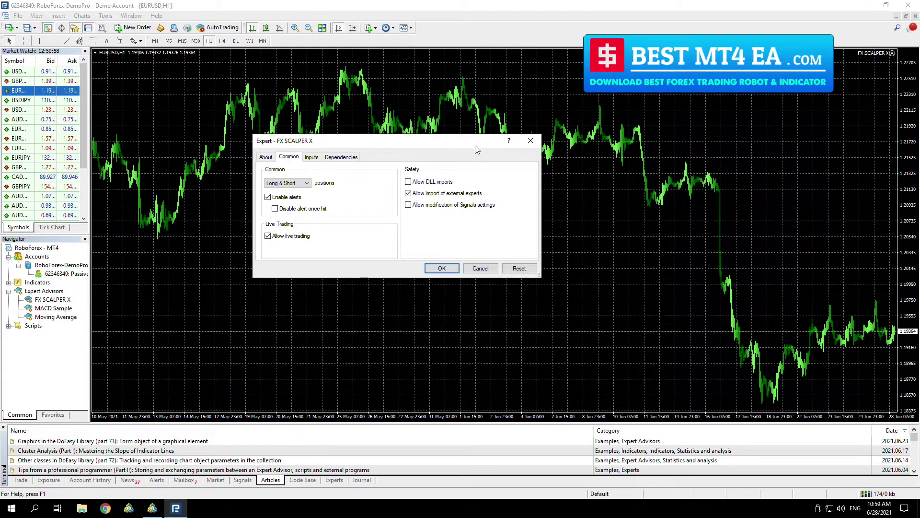
click(408, 182)
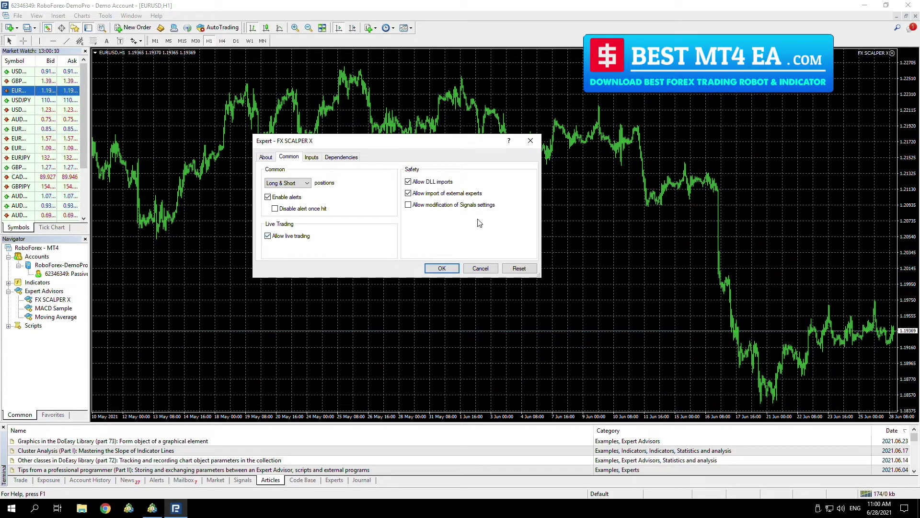
Step: Review the expert's input parameters in an enlarged settings window and confirm with OK
click(311, 157)
drag(537, 274, 626, 368)
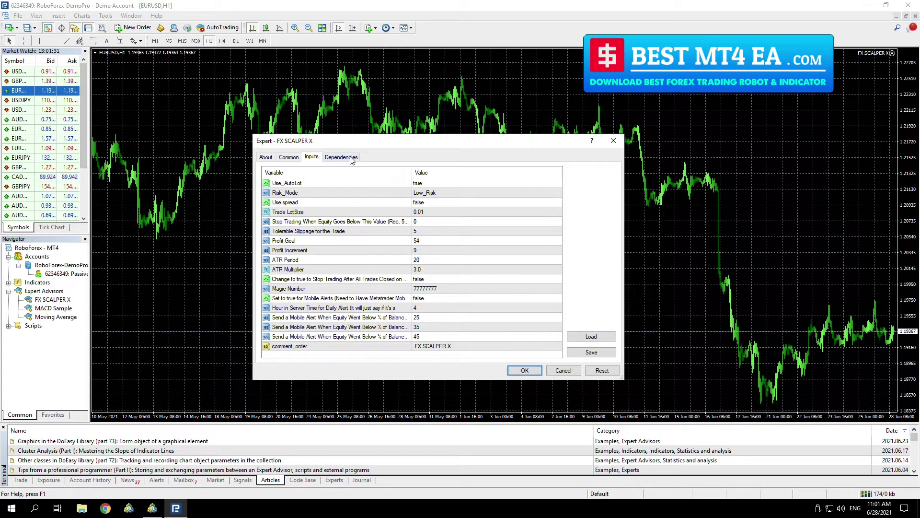
click(525, 371)
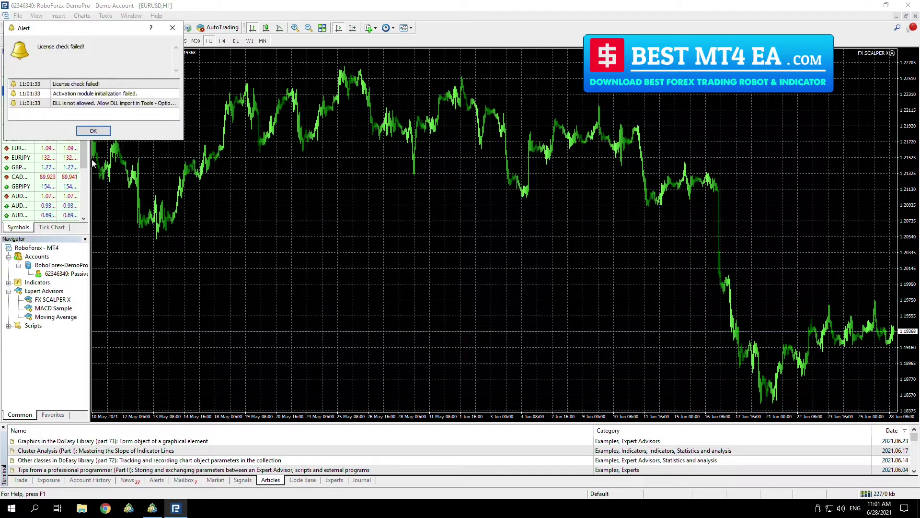
Step: Dismiss the license alert and enable automated trading and DLL imports in Options > Expert Advisors
click(99, 130)
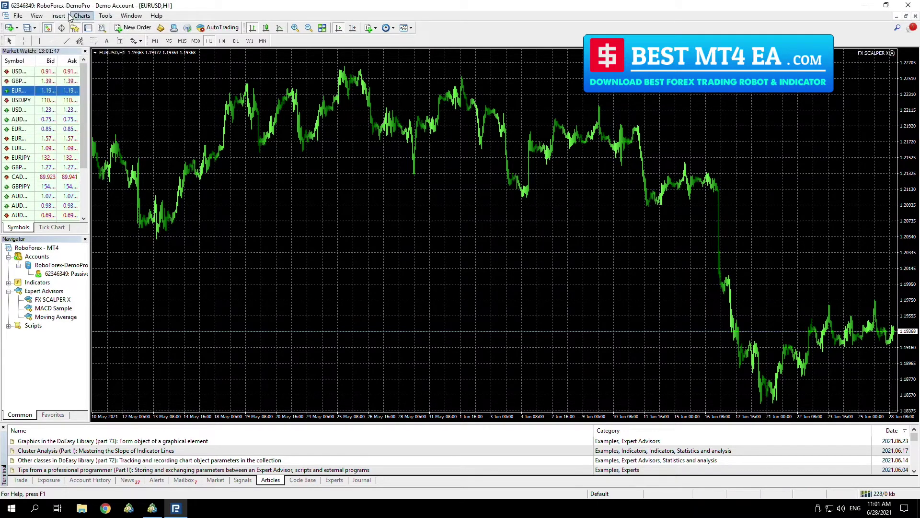
click(105, 16)
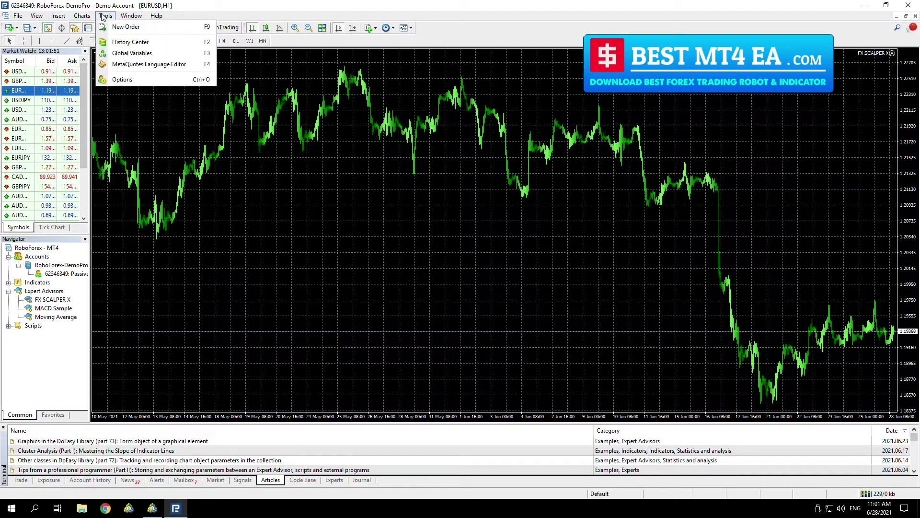
click(123, 79)
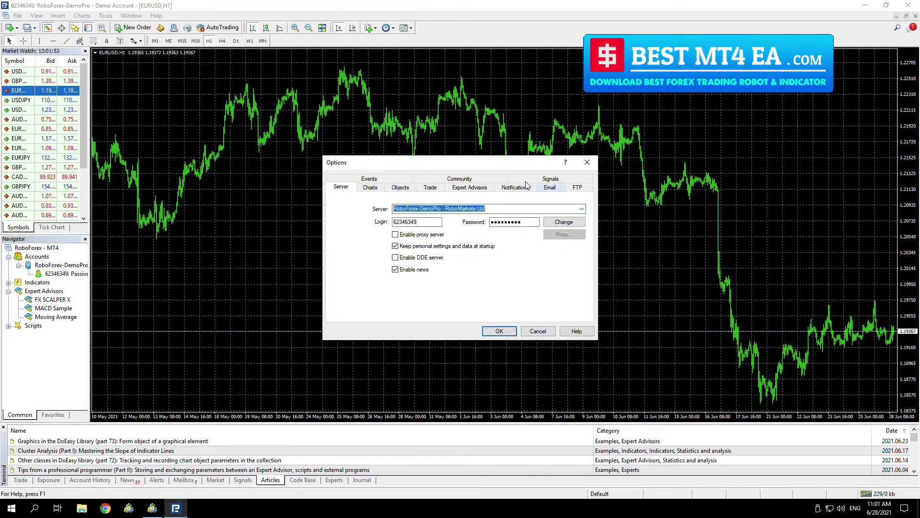
click(475, 188)
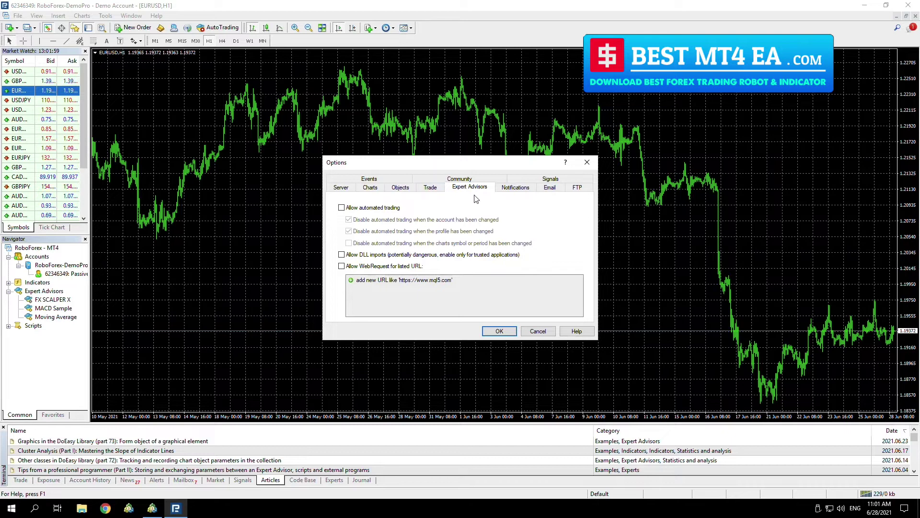
click(341, 208)
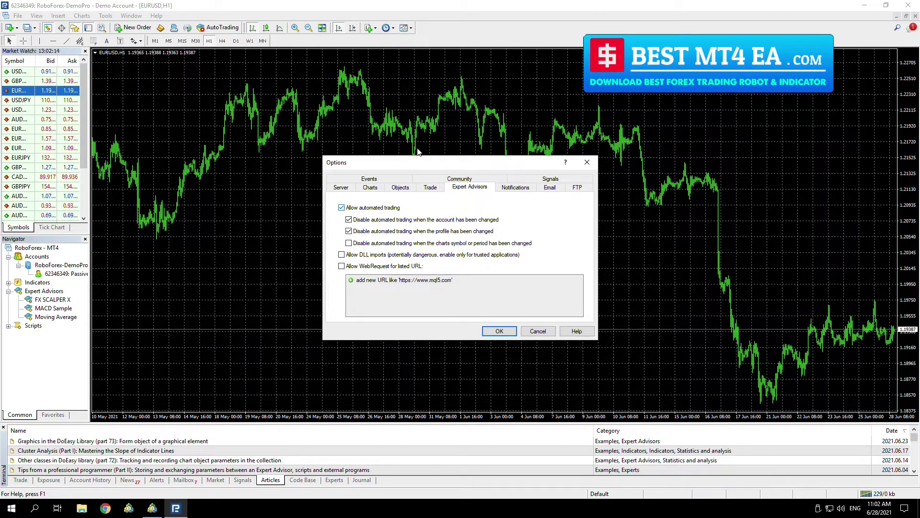
click(342, 255)
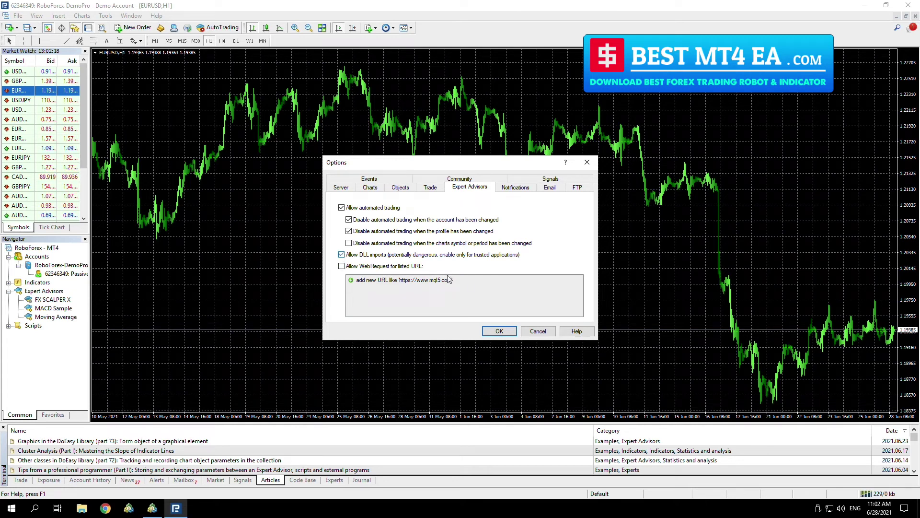
click(500, 331)
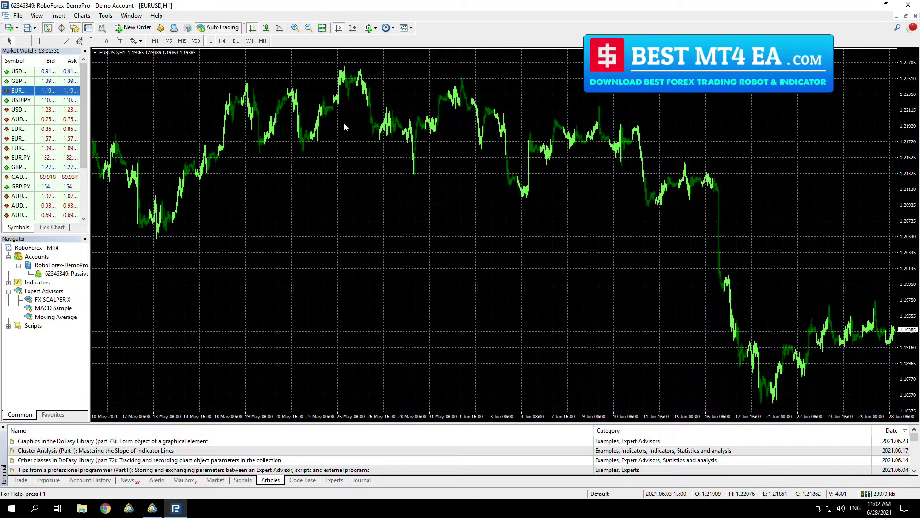
Step: Turn on AutoTrading and attach FX SCALPER X to the EURUSD chart after reviewing its Common and About tabs
click(202, 28)
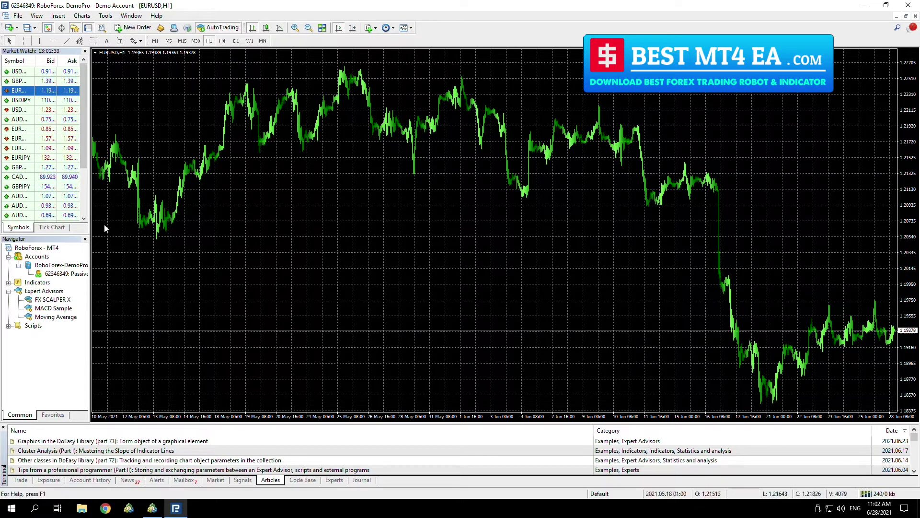
drag(63, 299, 364, 249)
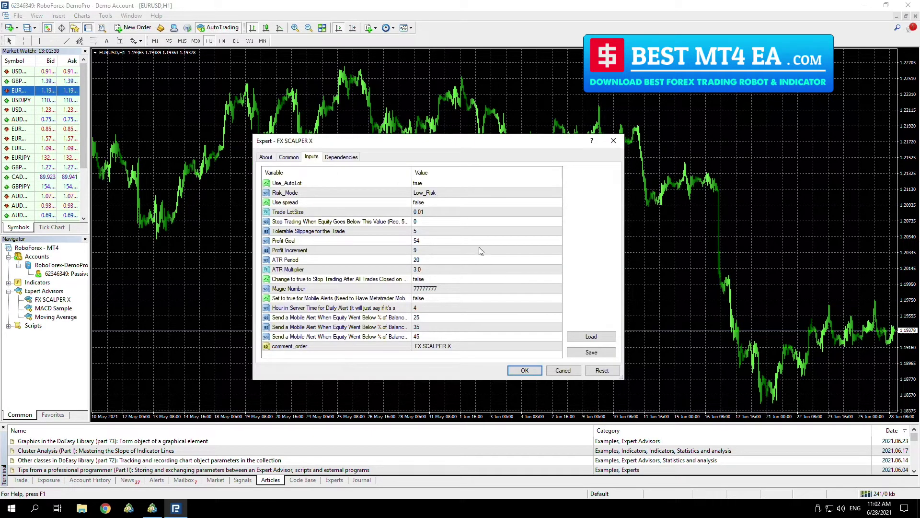
click(290, 158)
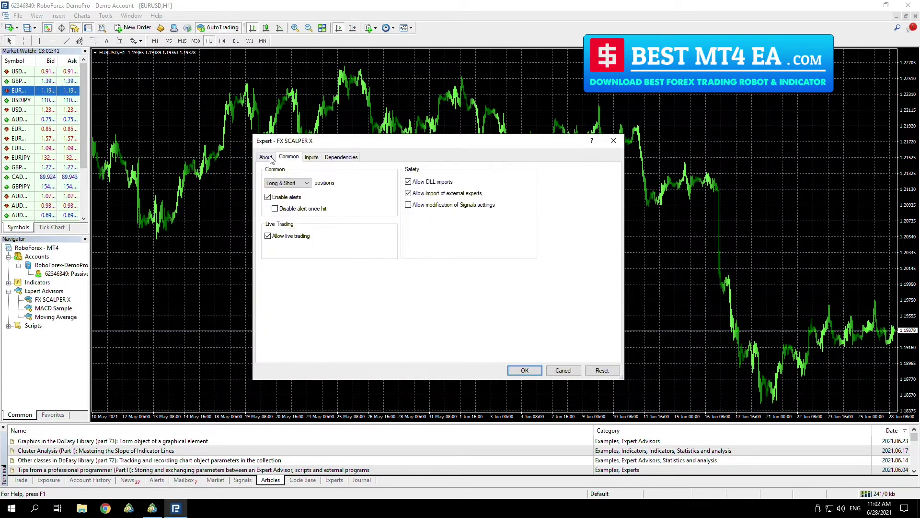
click(266, 158)
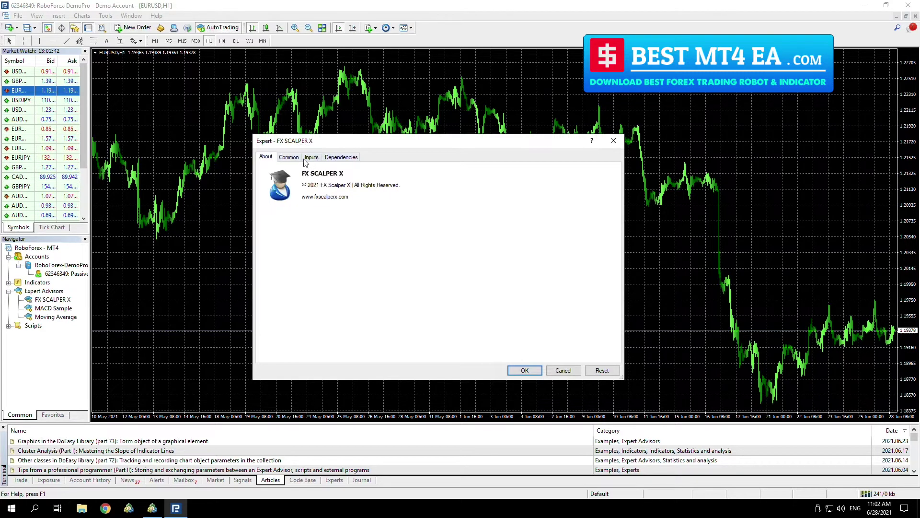
click(311, 158)
click(524, 370)
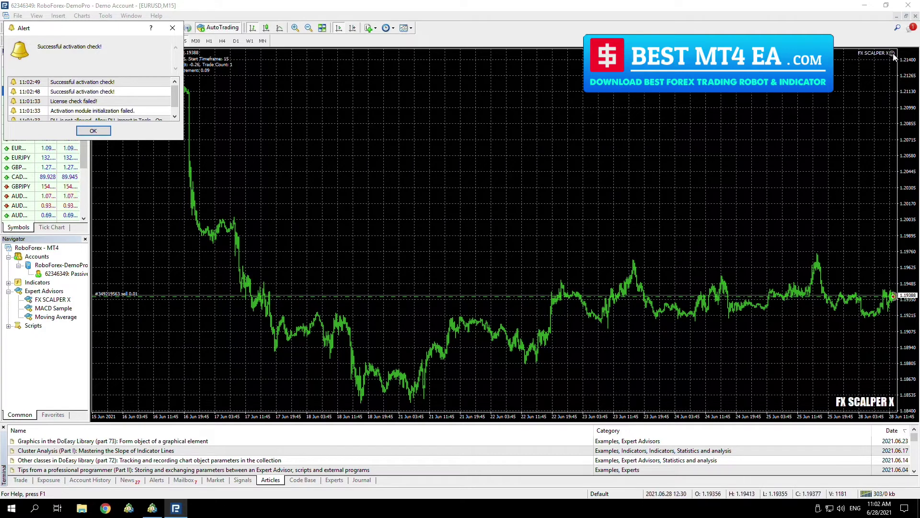
Step: Dismiss the activation alert and confirm the Expert Advisors options still allow automated trading and DLL imports
click(93, 130)
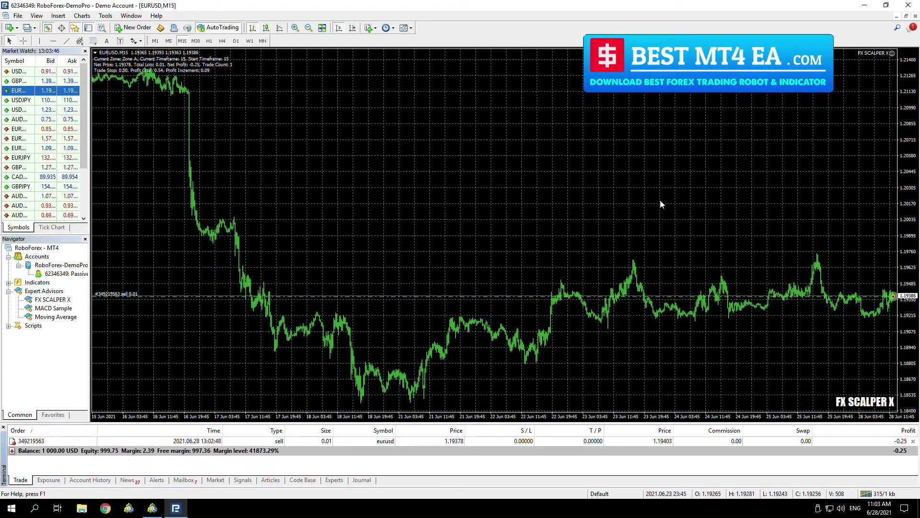
click(104, 16)
click(147, 80)
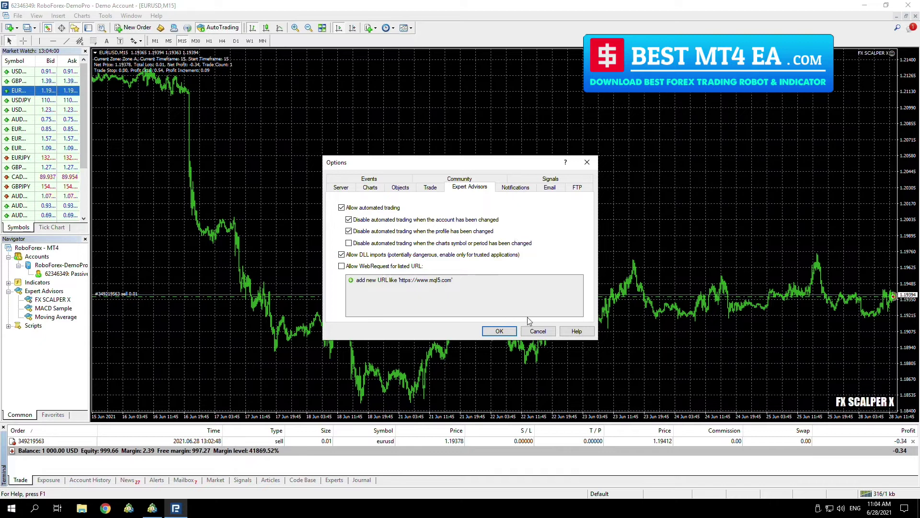
click(499, 331)
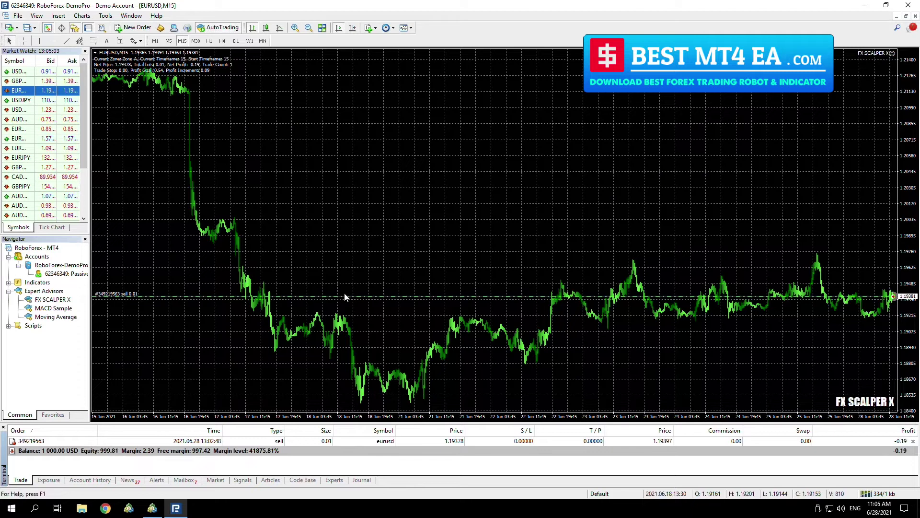
right_click(25, 82)
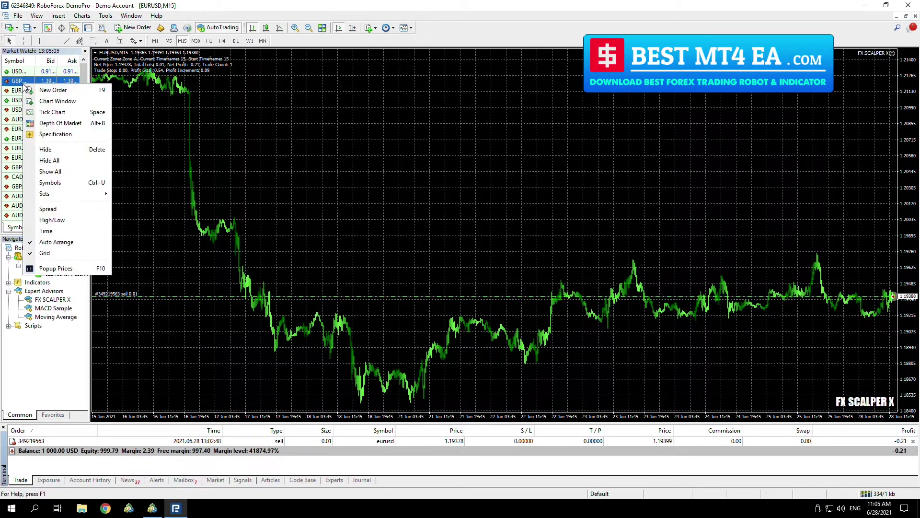
click(55, 101)
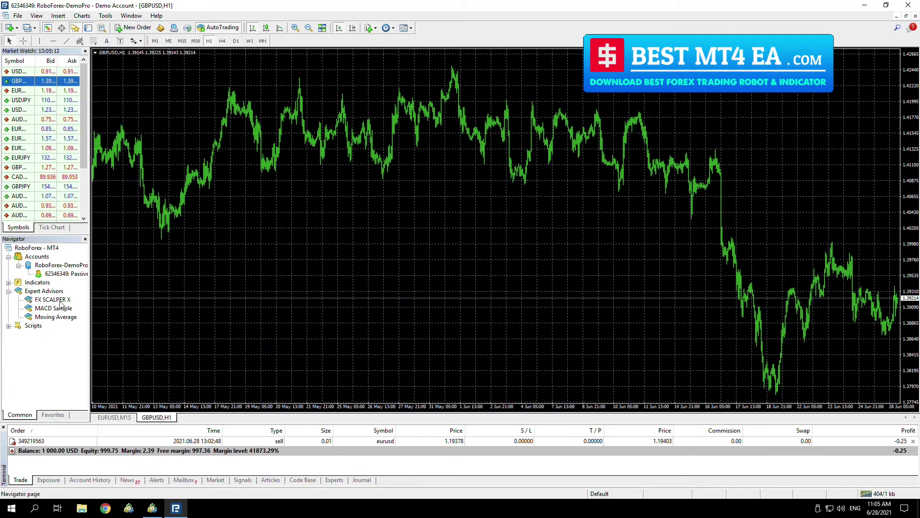
click(310, 263)
drag(52, 299, 324, 278)
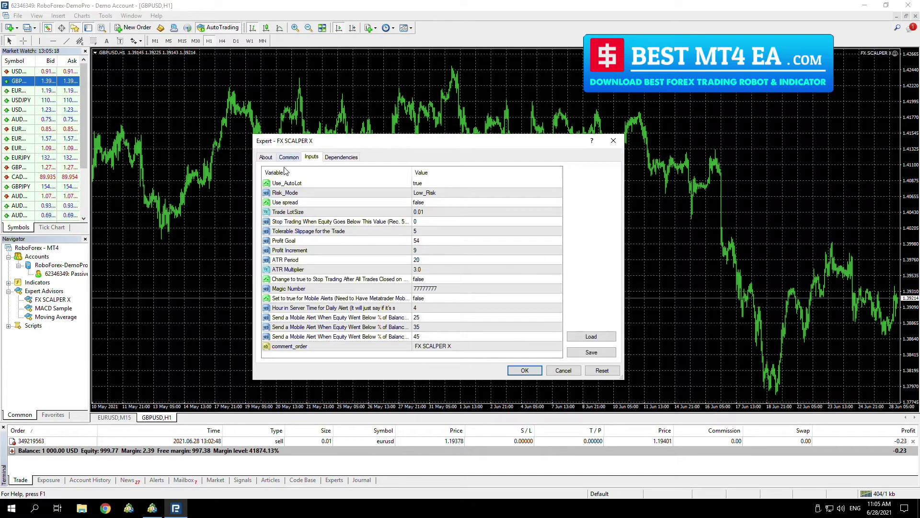
key(ctrl+shift+Tab)
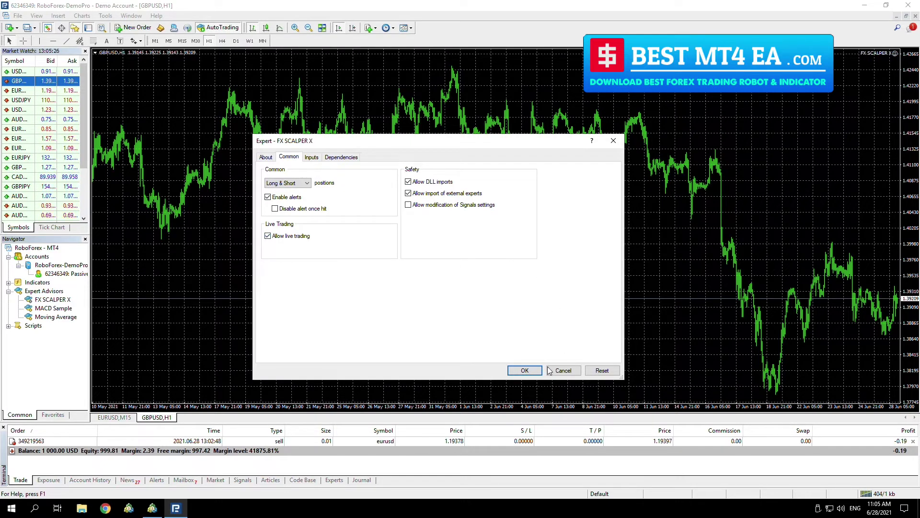
click(563, 371)
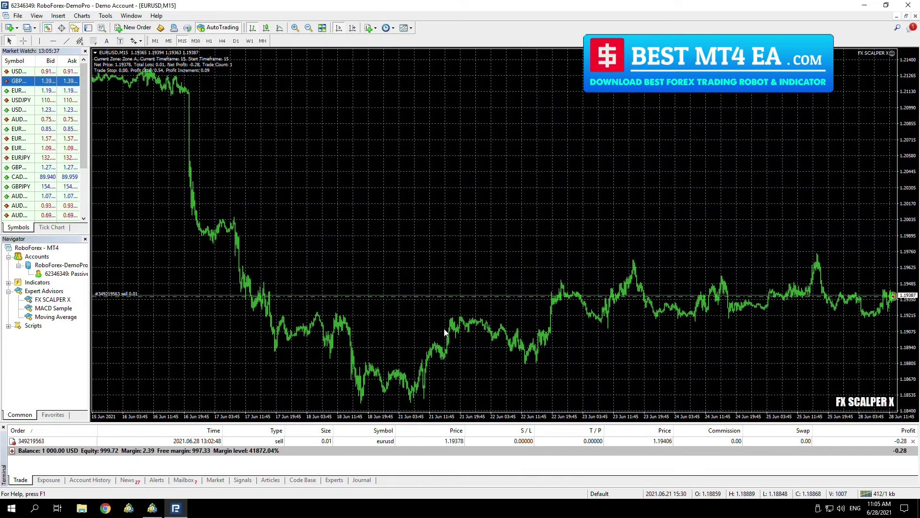